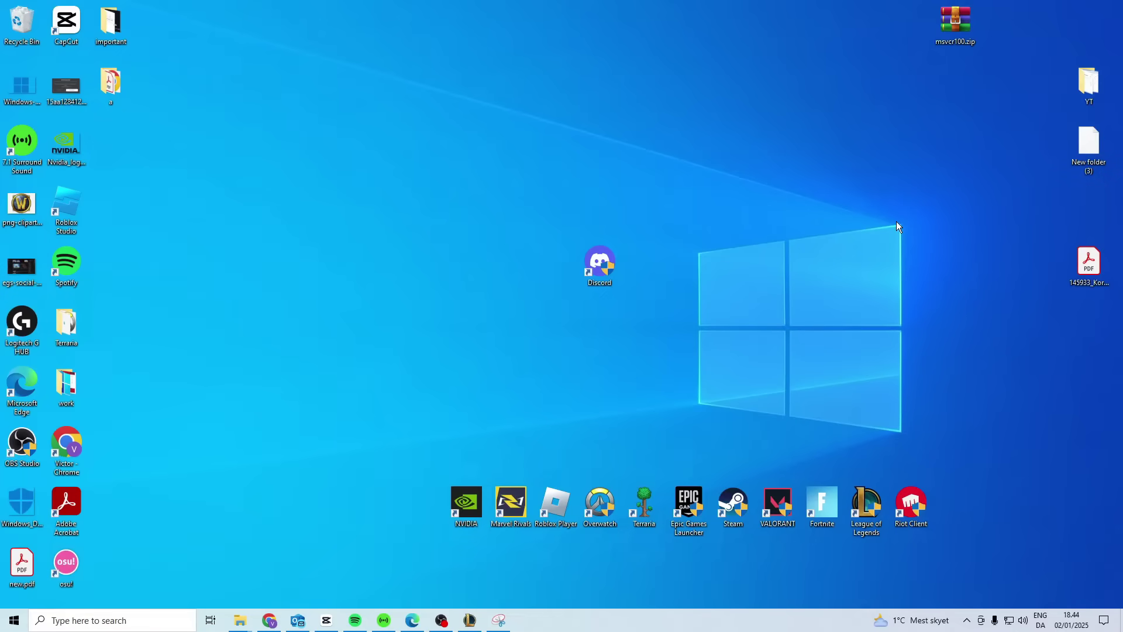
# Open Task Manager's Details view and end the LeagueClient.exe process
pyautogui.press('super')
pyautogui.write('task manager')
pyautogui.press('Return')
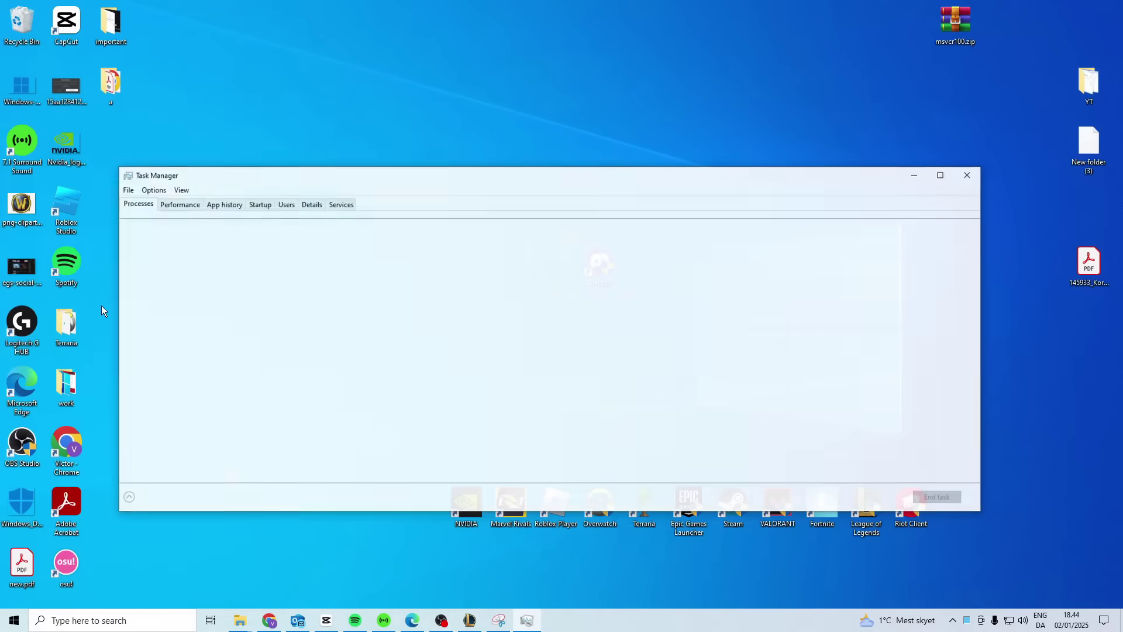
pyautogui.click(312, 205)
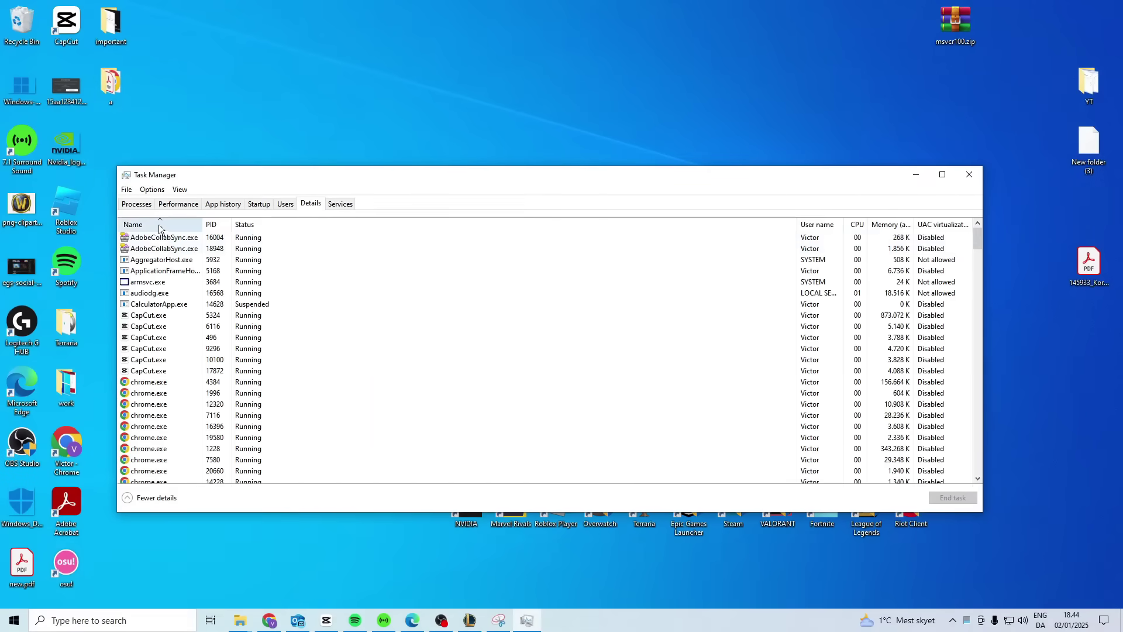
pyautogui.click(176, 293)
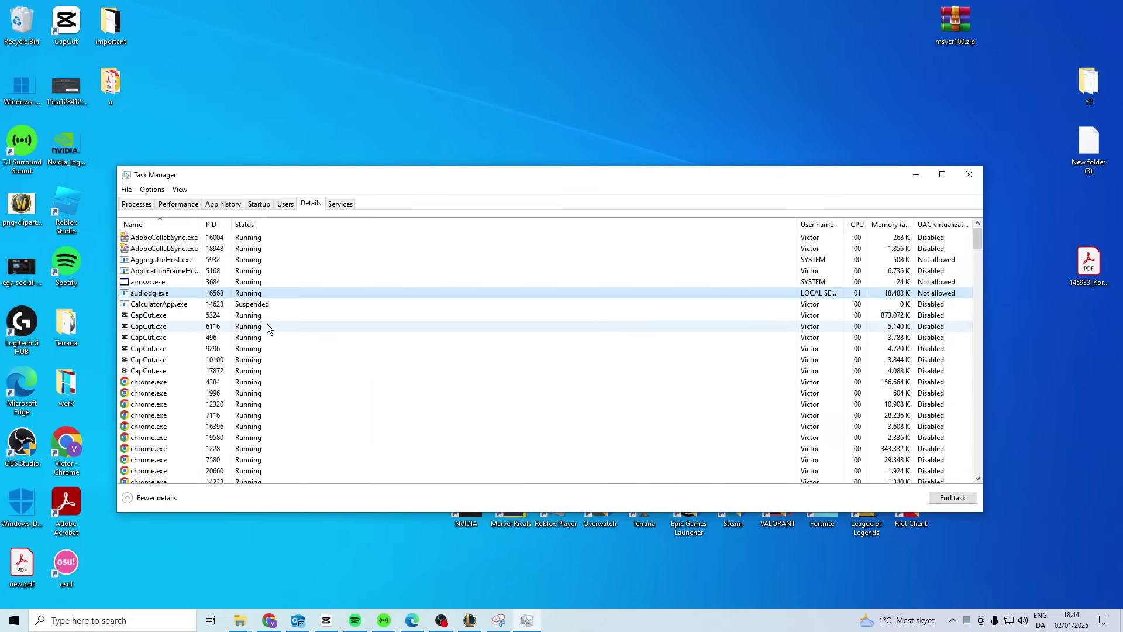
pyautogui.scroll(-10, 267, 324)
pyautogui.click(193, 294)
pyautogui.click(951, 497)
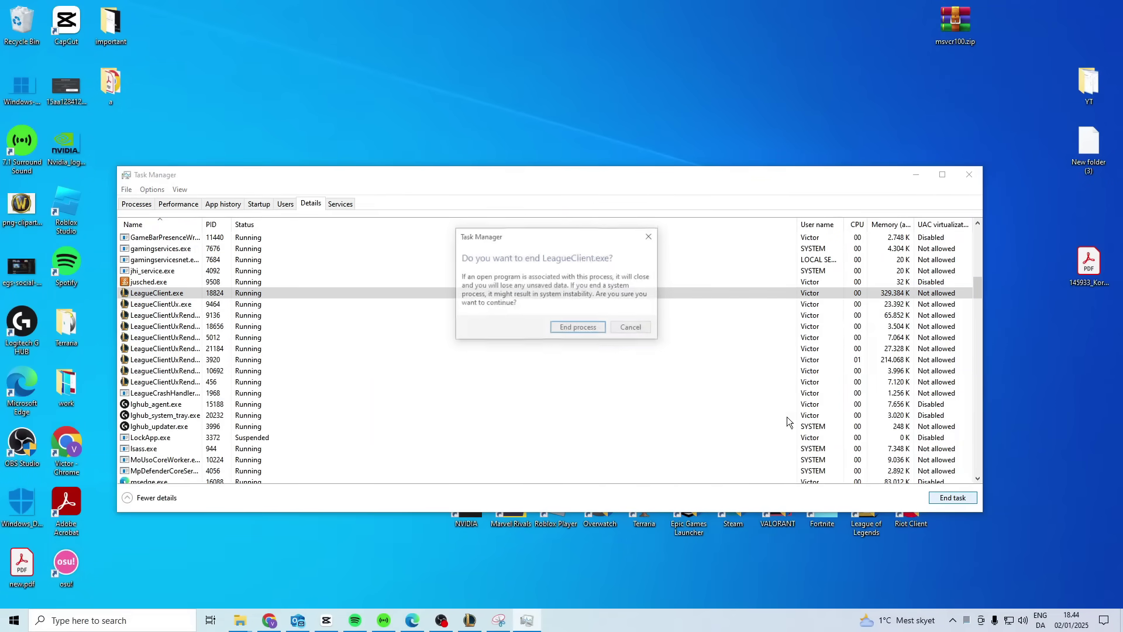
pyautogui.click(577, 327)
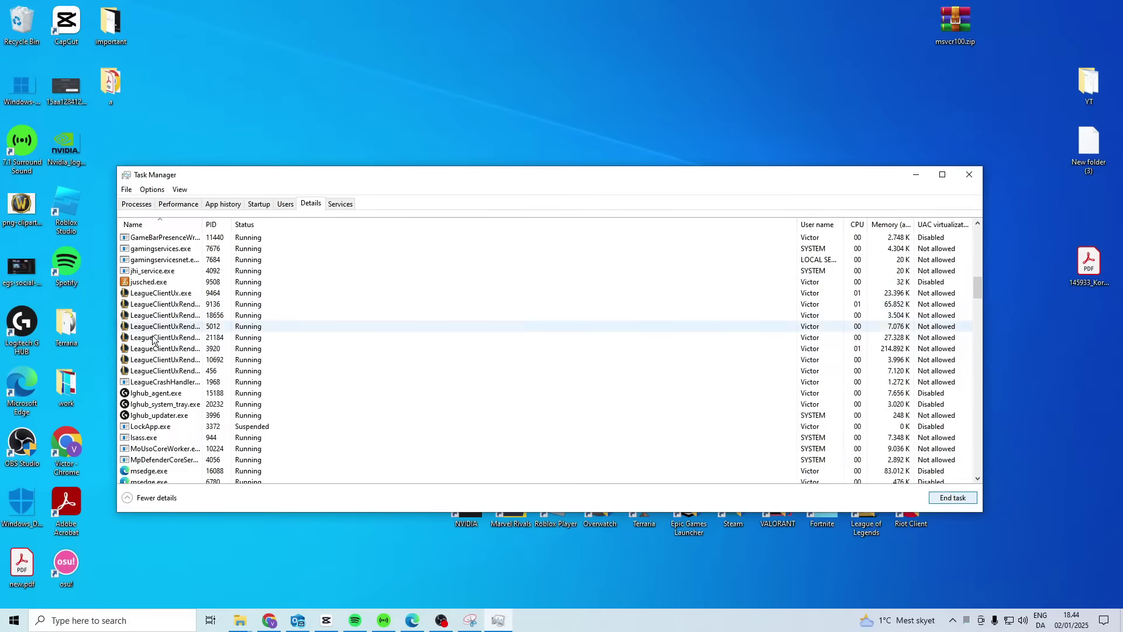
pyautogui.scroll(-3, 164, 266)
pyautogui.scroll(-5, 178, 358)
# End RiotClientServices.exe, close Task Manager, and bring up Riot Client's search result options
pyautogui.click(162, 259)
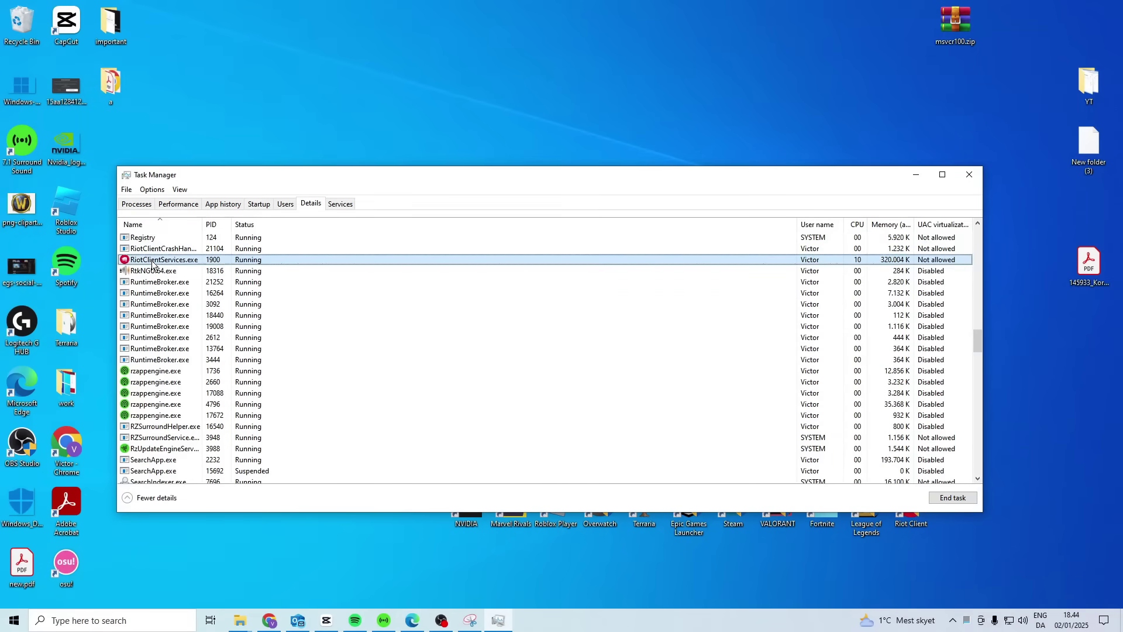
pyautogui.click(953, 498)
pyautogui.click(576, 330)
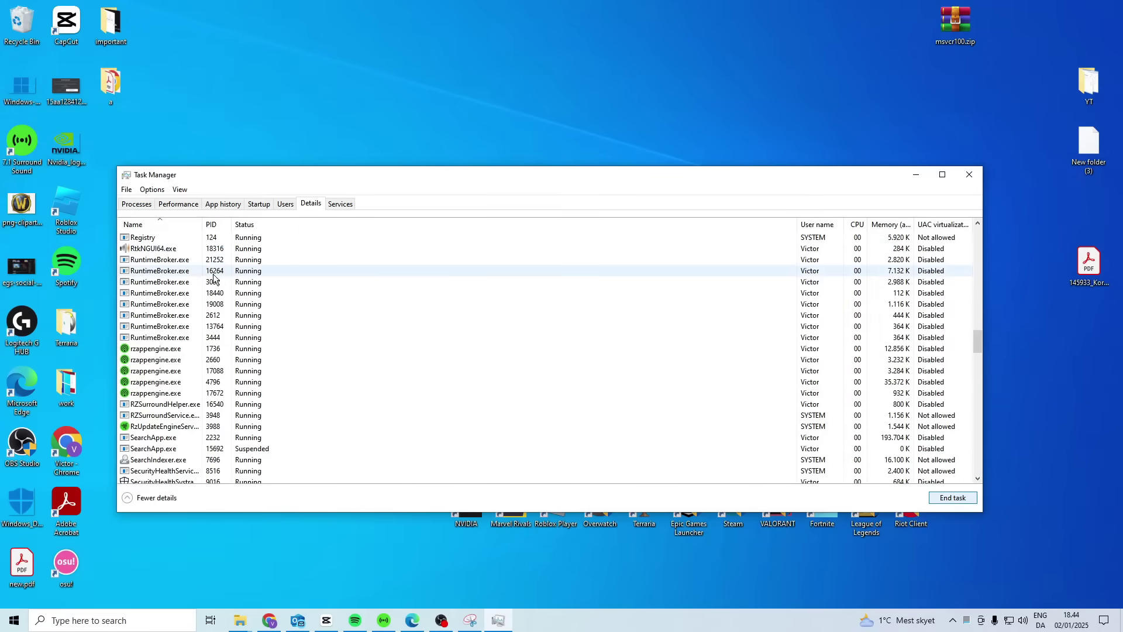
pyautogui.scroll(2, 213, 279)
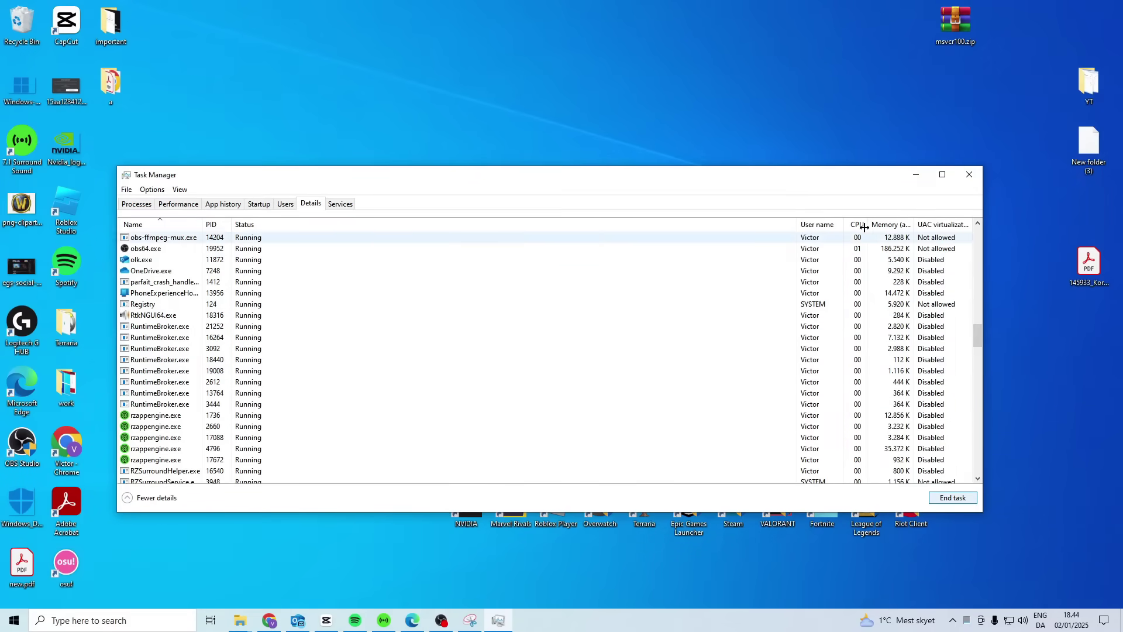
pyautogui.click(969, 174)
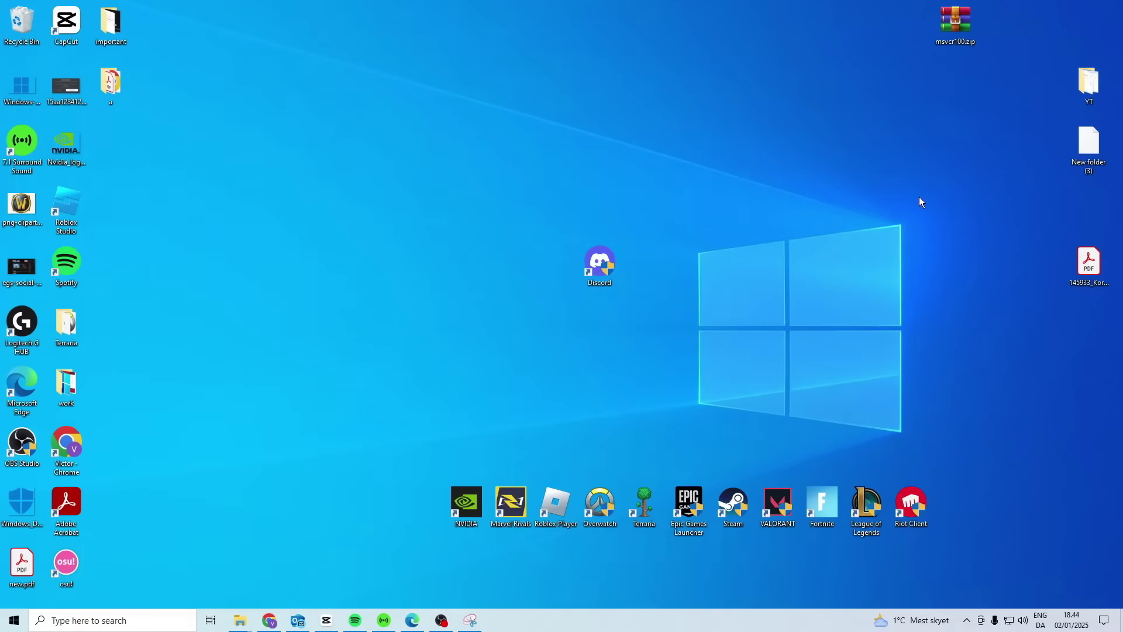
pyautogui.press('super')
pyautogui.write('riot')
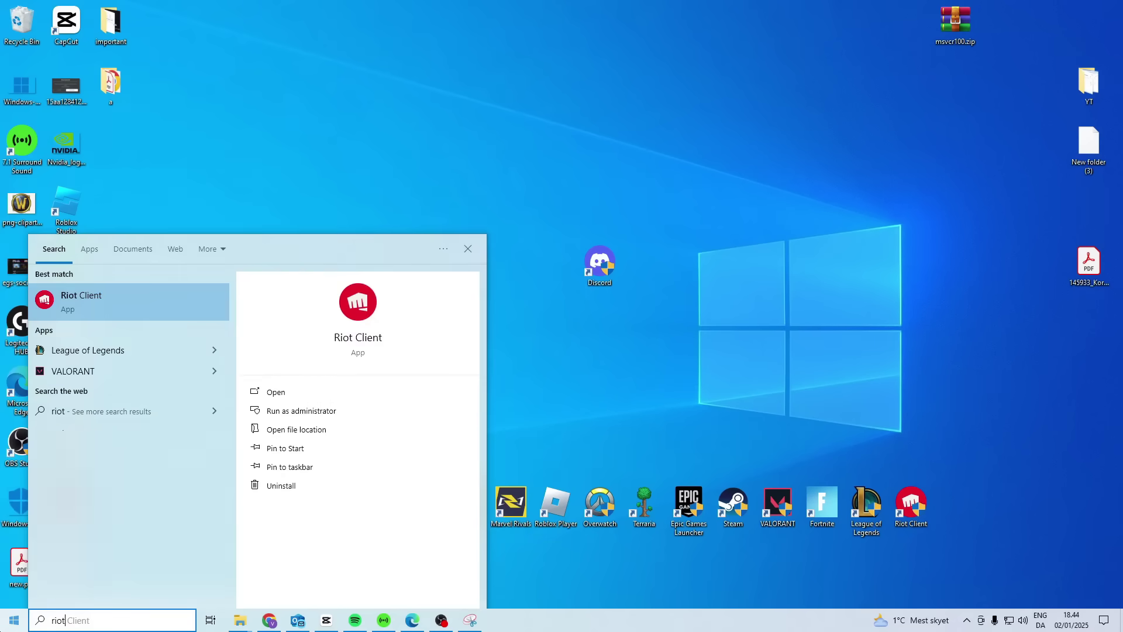
pyautogui.rightClick(76, 296)
# Locate RiotClientServices.exe, the Riot Client shortcut's target, in File Explorer
pyautogui.click(118, 328)
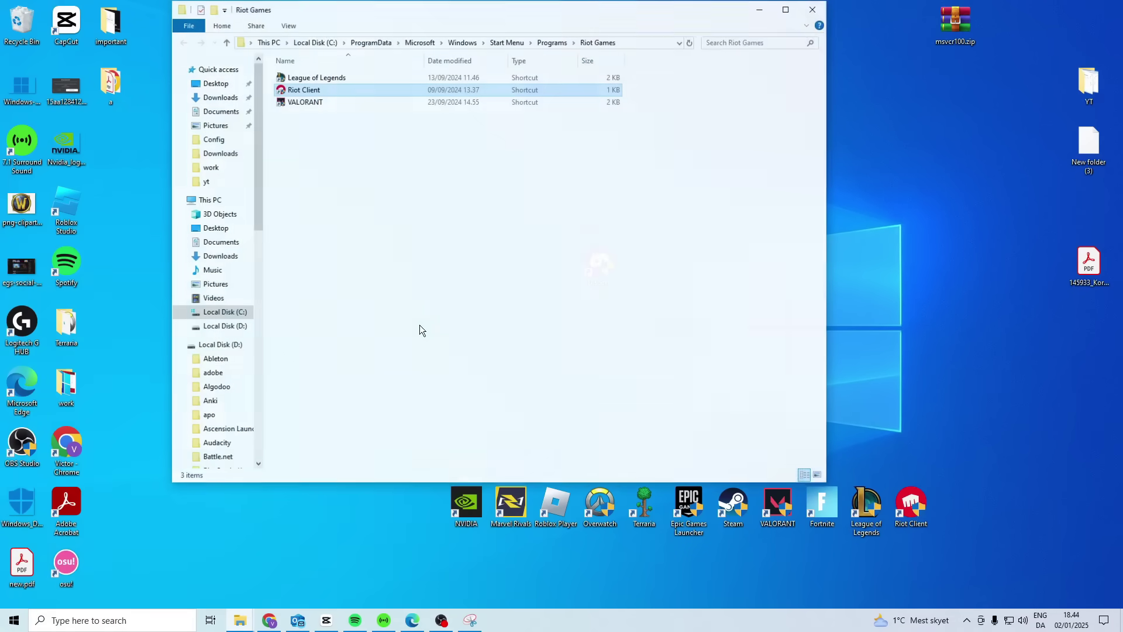
pyautogui.rightClick(303, 91)
pyautogui.click(347, 111)
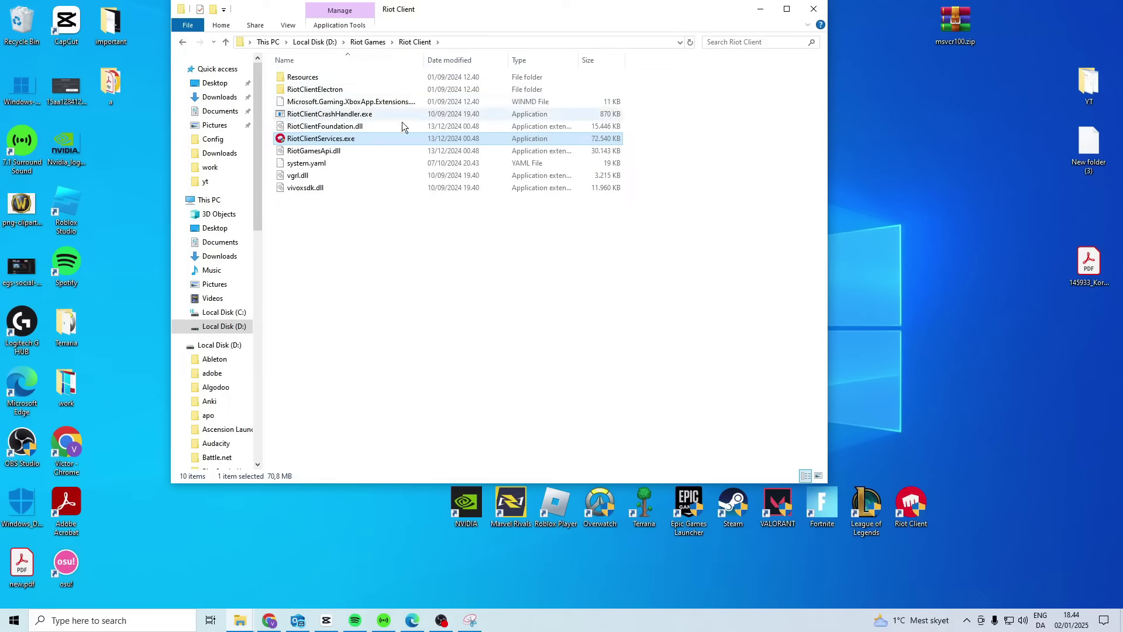
# Set RiotClientServices.exe to run as administrator in its Compatibility settings and apply
pyautogui.rightClick(318, 143)
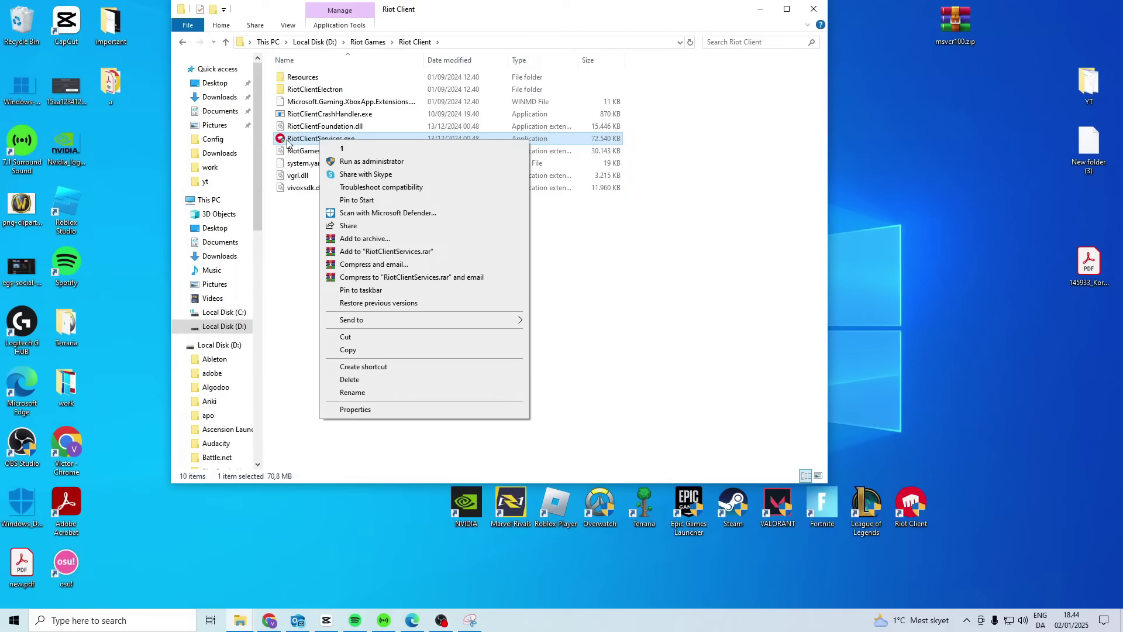
pyautogui.click(360, 410)
pyautogui.click(430, 179)
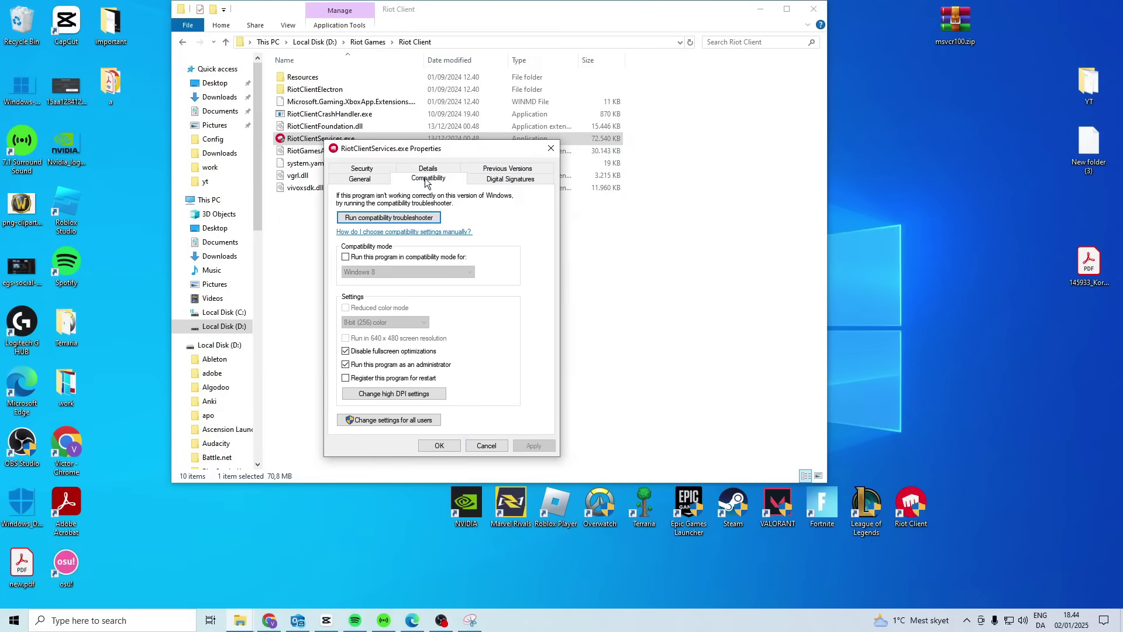
pyautogui.click(346, 351)
pyautogui.click(535, 446)
# In the League of Legends folder, set LeagueClient.exe to run as administrator
pyautogui.click(440, 447)
pyautogui.click(367, 43)
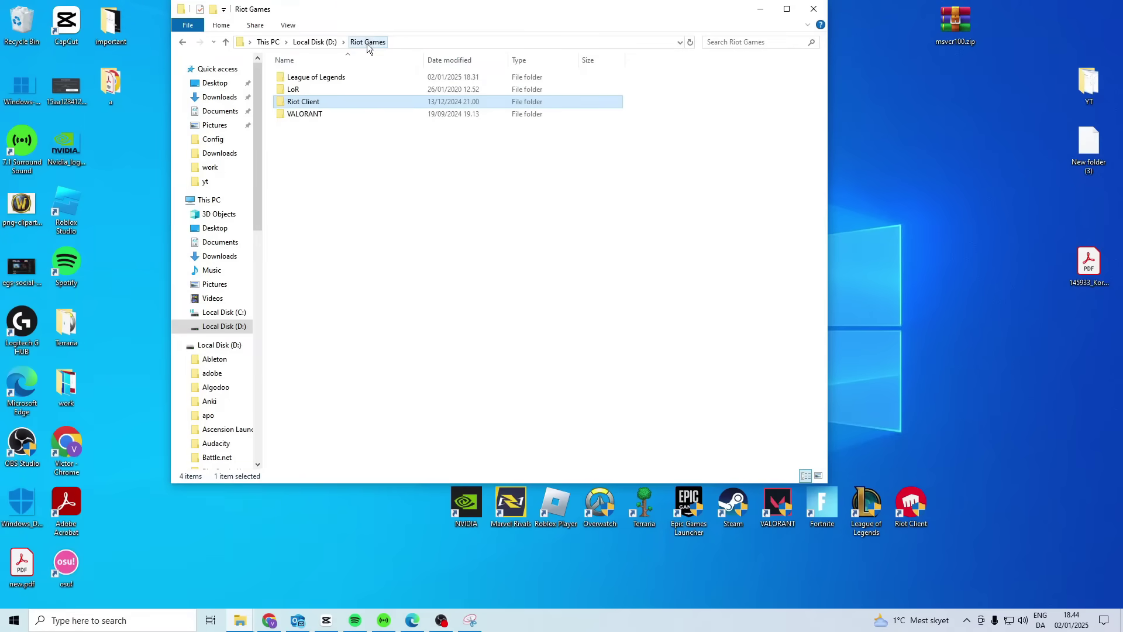
pyautogui.doubleClick(316, 77)
pyautogui.scroll(-8, 340, 176)
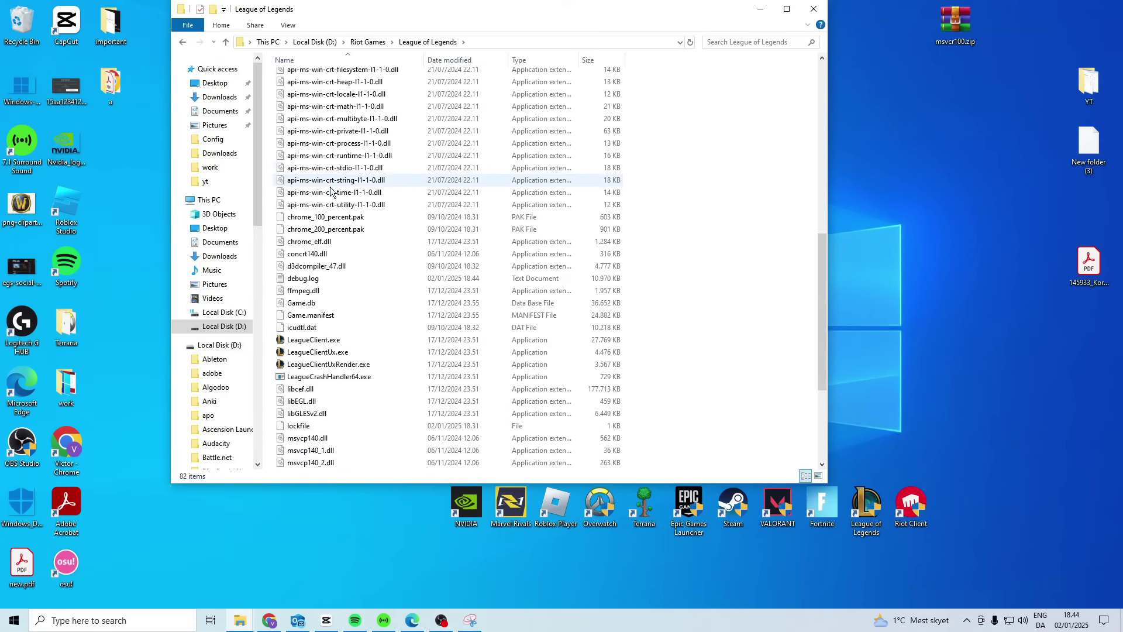
pyautogui.click(314, 192)
pyautogui.rightClick(328, 195)
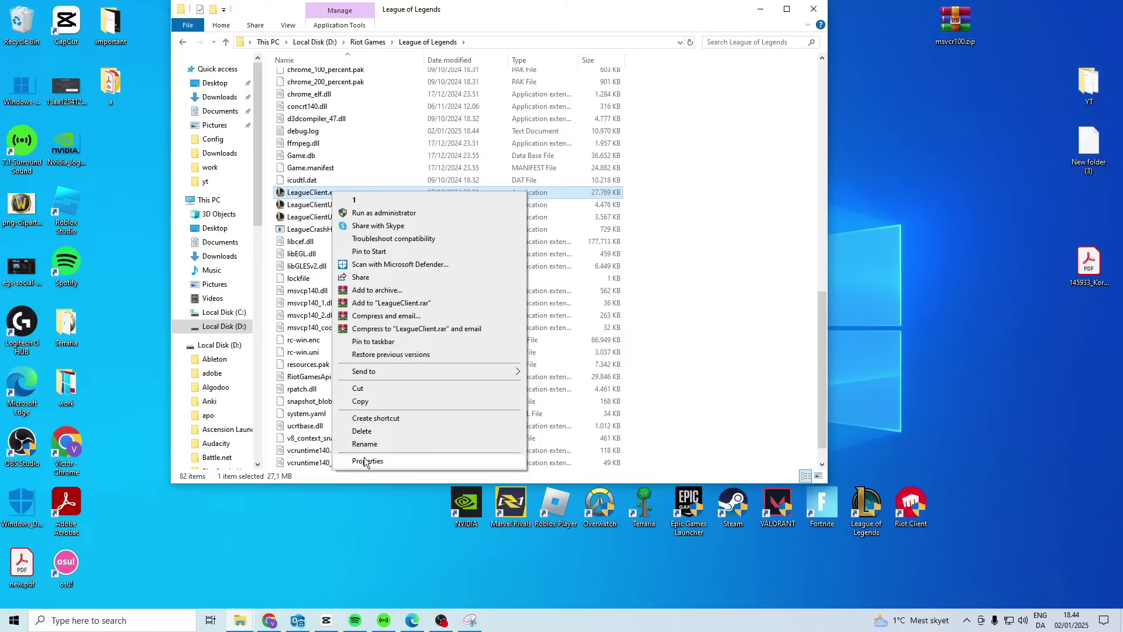
pyautogui.click(369, 464)
pyautogui.click(442, 231)
pyautogui.click(356, 403)
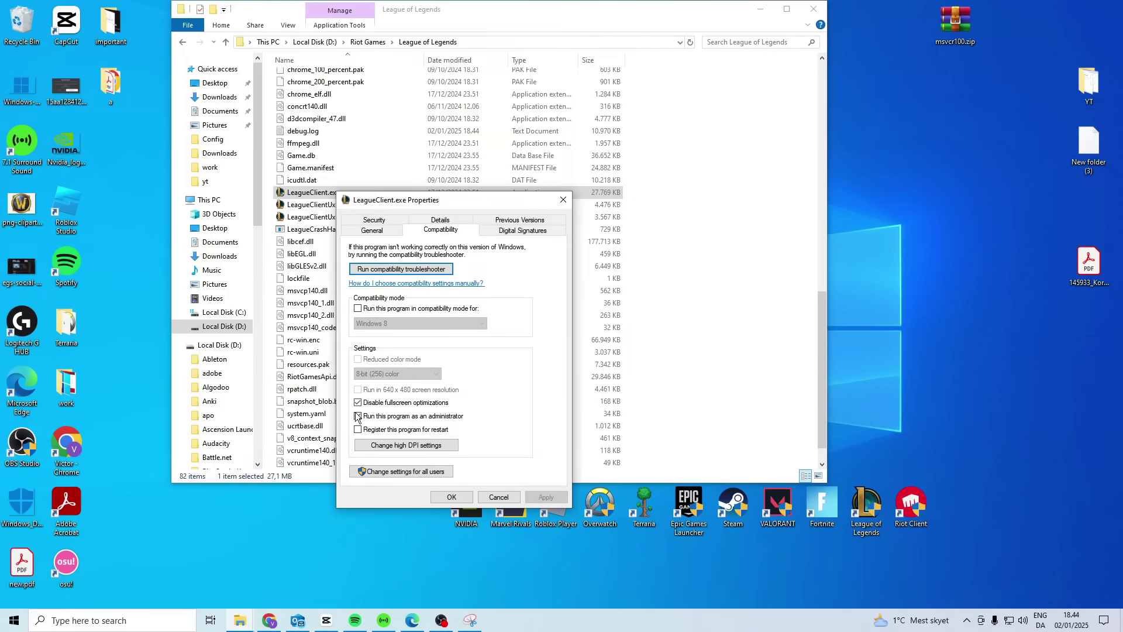
pyautogui.click(452, 498)
pyautogui.scroll(10, 390, 264)
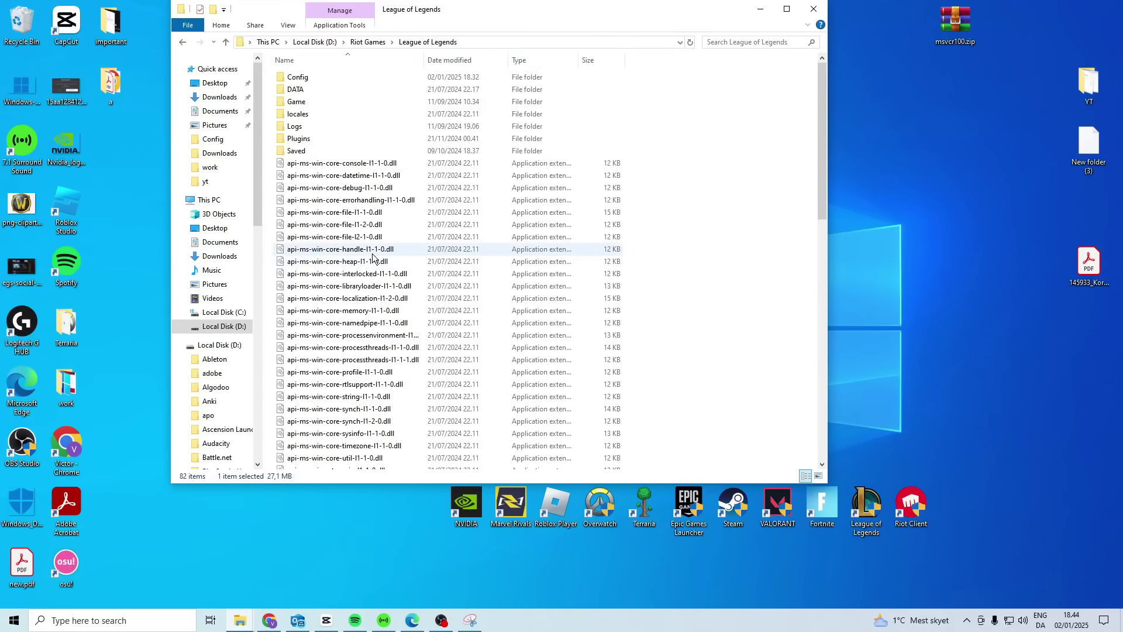
# Set Game\League of Legends.exe to run as administrator
pyautogui.doubleClick(313, 108)
pyautogui.click(316, 140)
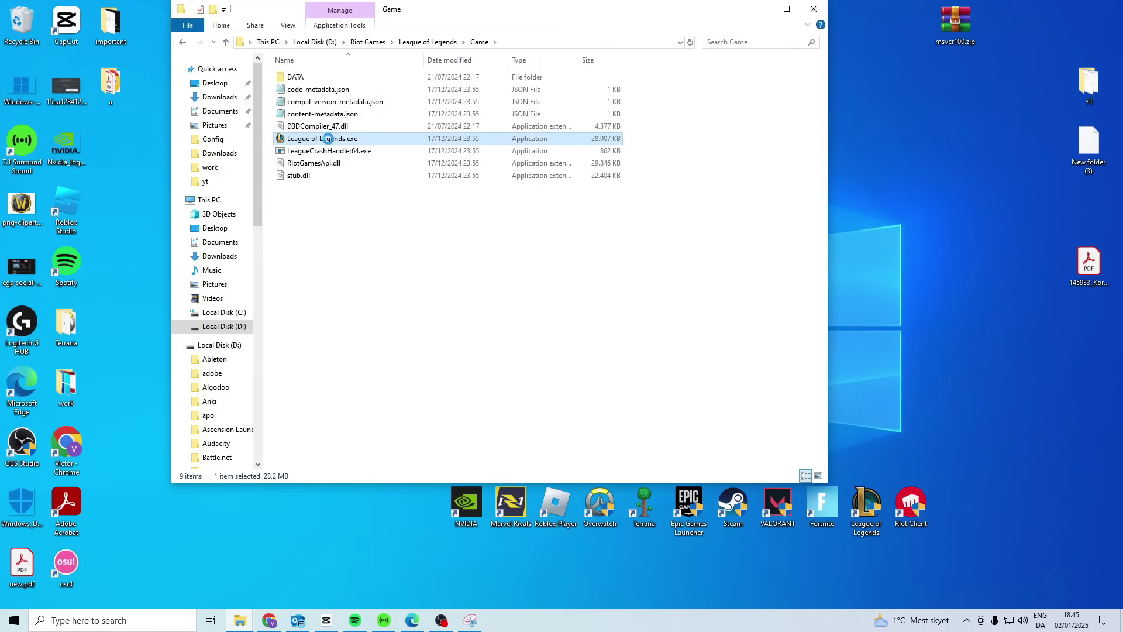
pyautogui.rightClick(330, 140)
pyautogui.click(363, 409)
pyautogui.click(438, 178)
pyautogui.click(354, 350)
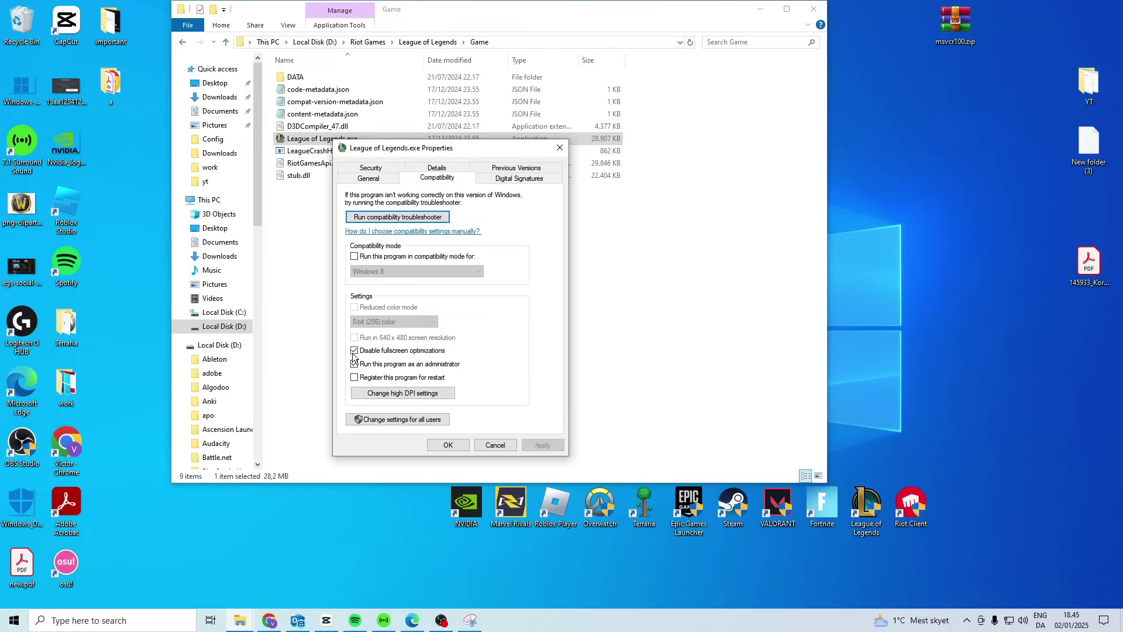
pyautogui.click(491, 446)
pyautogui.click(447, 445)
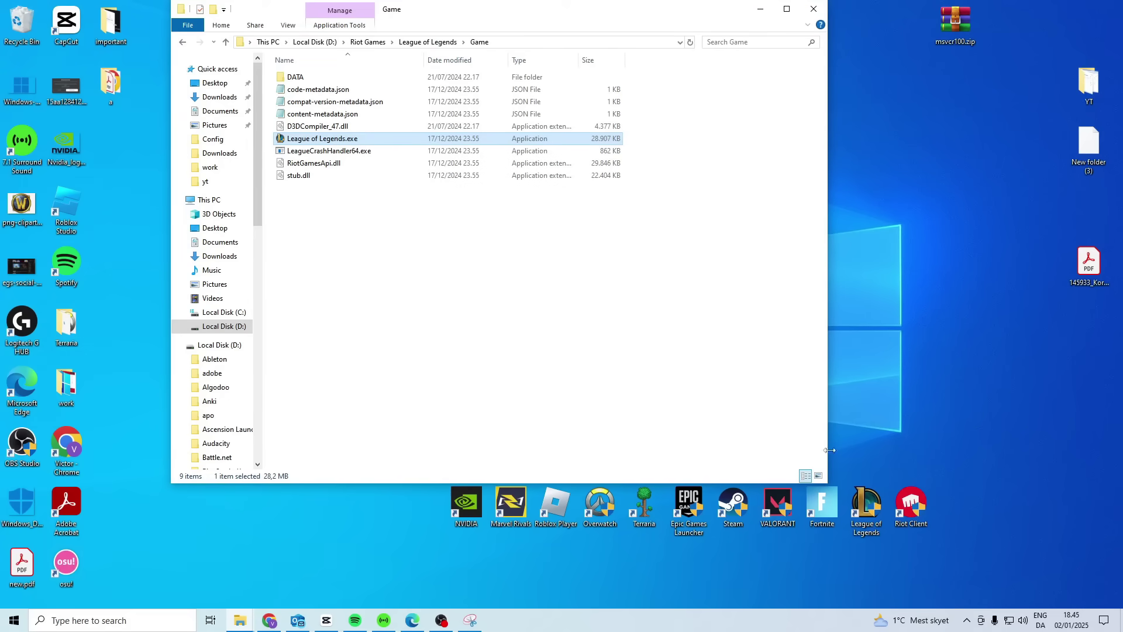
# Set the Riot Client desktop shortcut to run as administrator
pyautogui.rightClick(915, 501)
pyautogui.click(951, 491)
pyautogui.click(1074, 323)
pyautogui.click(929, 495)
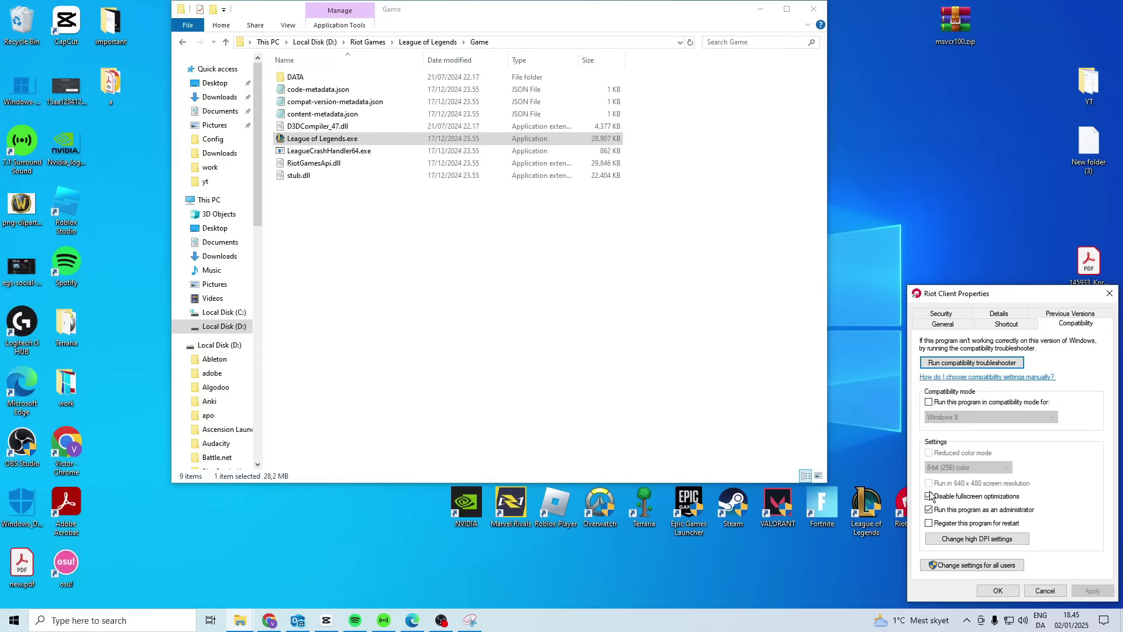
pyautogui.click(998, 590)
# Set the League desktop shortcut to run as administrator, then close File Explorer
pyautogui.rightClick(866, 509)
pyautogui.click(904, 527)
pyautogui.click(1054, 323)
pyautogui.click(908, 496)
pyautogui.click(908, 509)
pyautogui.click(976, 590)
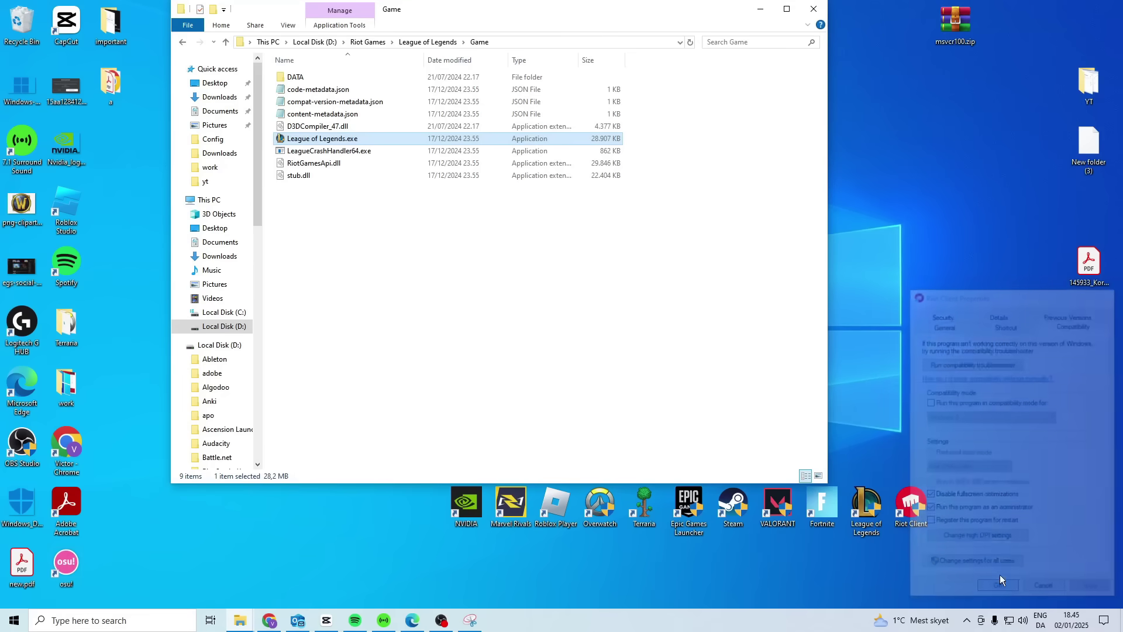
pyautogui.click(760, 9)
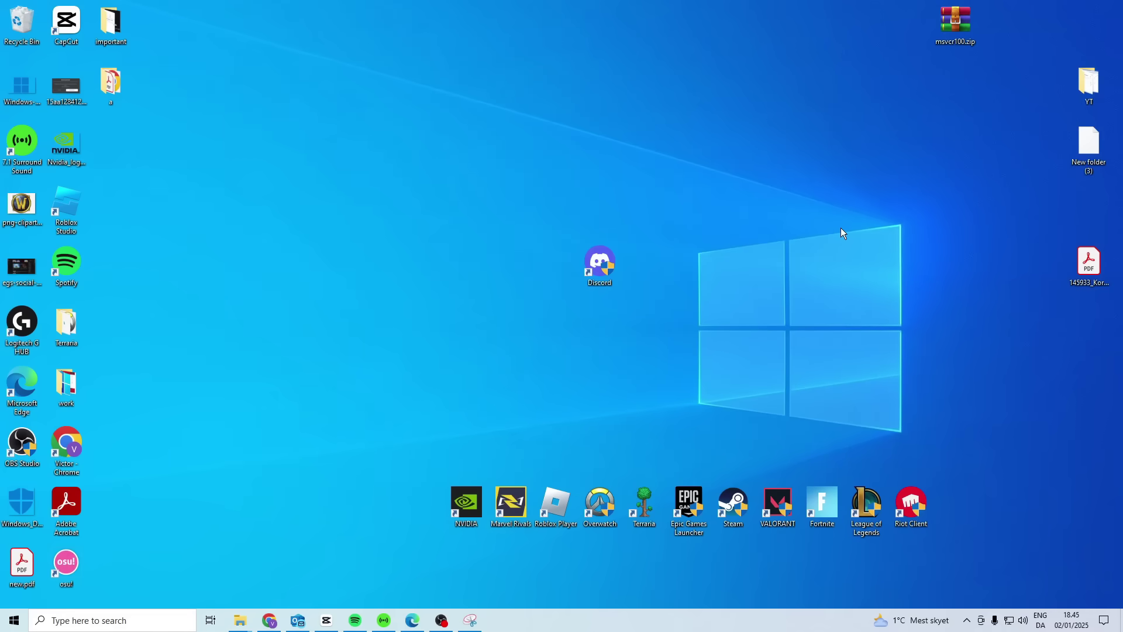